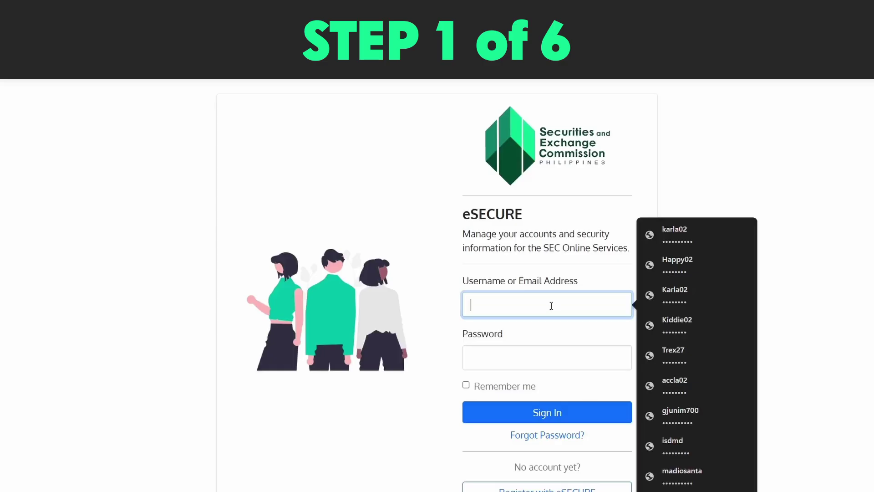
# Sign in to SEC eSECURE with the account's username and password.
pyautogui.write('karla02')
pyautogui.press('Tab')
pyautogui.write('**********')
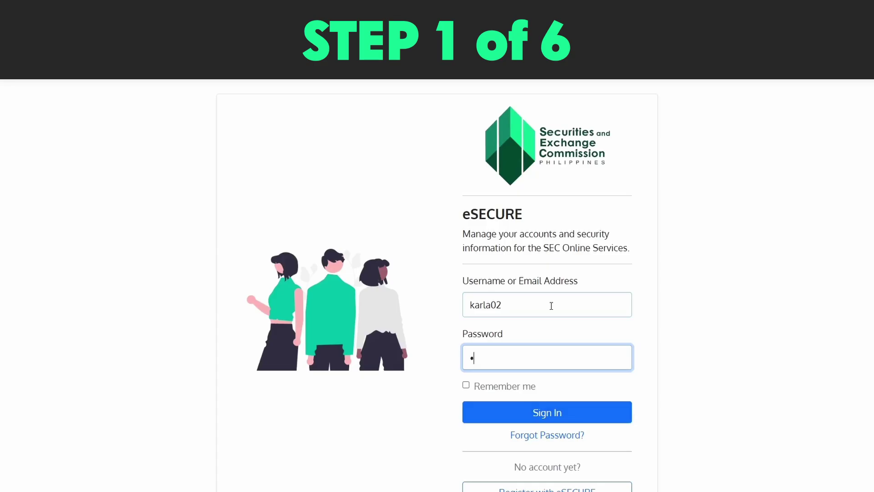
pyautogui.click(569, 416)
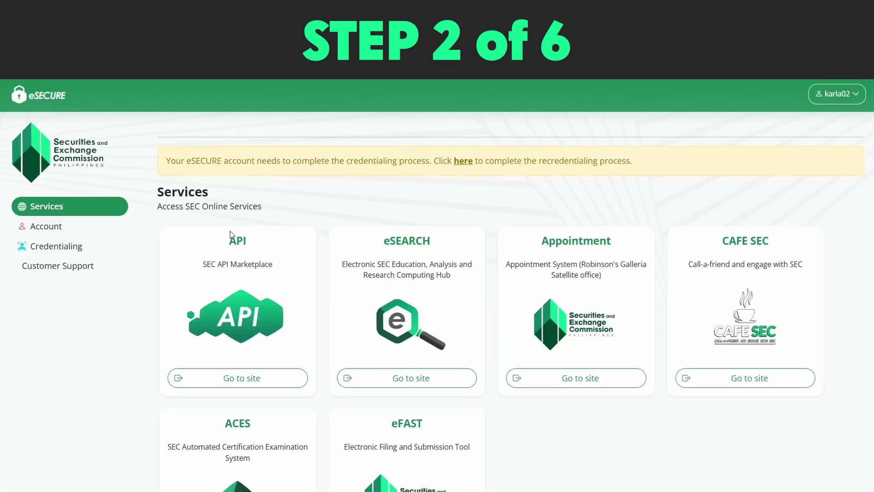
# On the Account page, replace the middle name in Personal Details with the corrected one and save.
pyautogui.click(64, 227)
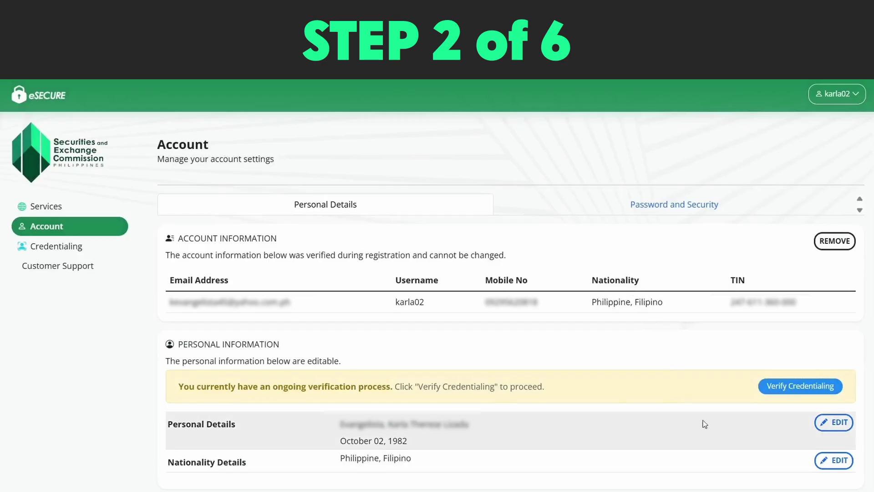
pyautogui.click(830, 423)
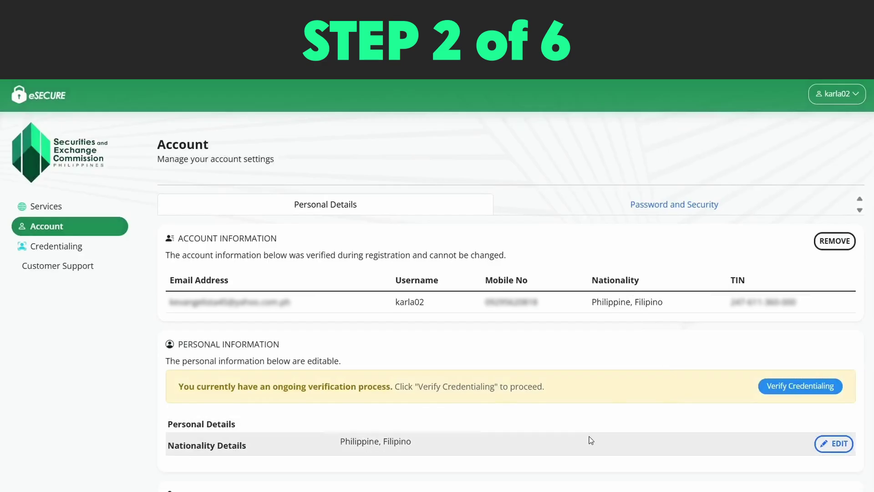
pyautogui.scroll(-3, 524, 382)
pyautogui.click(474, 307)
pyautogui.press('BackSpace')
pyautogui.press('BackSpace')
pyautogui.press('BackSpace')
pyautogui.press('BackSpace')
pyautogui.press('BackSpace')
pyautogui.press('BackSpace')
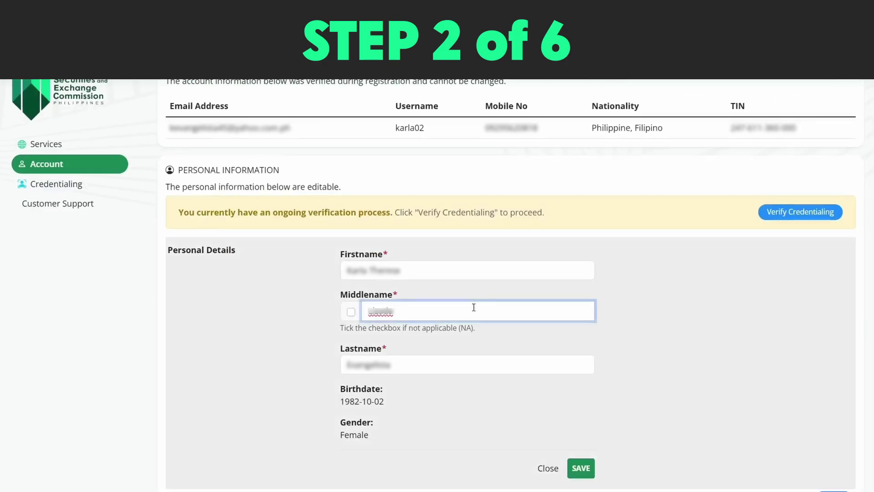
pyautogui.write('Mata')
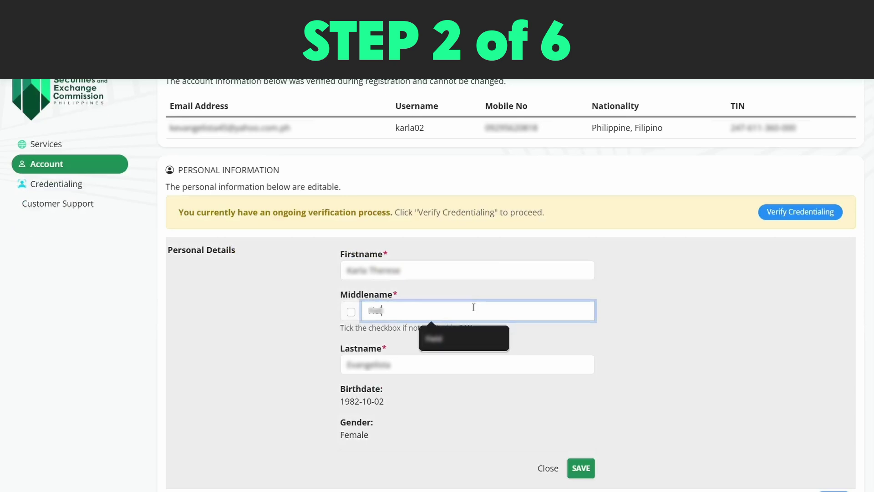
pyautogui.click(572, 464)
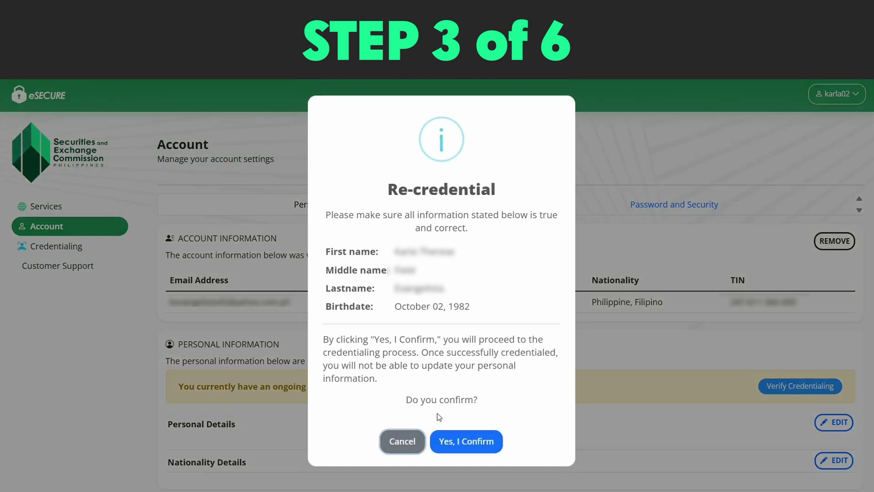
# Confirm in the Re-credential dialog that the personal details are true and correct.
pyautogui.click(459, 439)
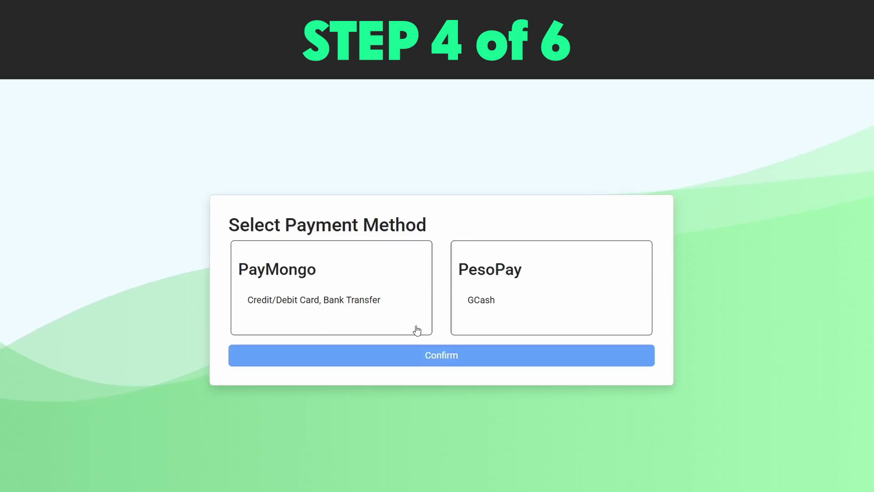
# Pay the ₱100.00 fee via PayMongo with GCash, accepting the privacy policy.
pyautogui.click(387, 333)
pyautogui.click(402, 364)
pyautogui.scroll(-2, 402, 367)
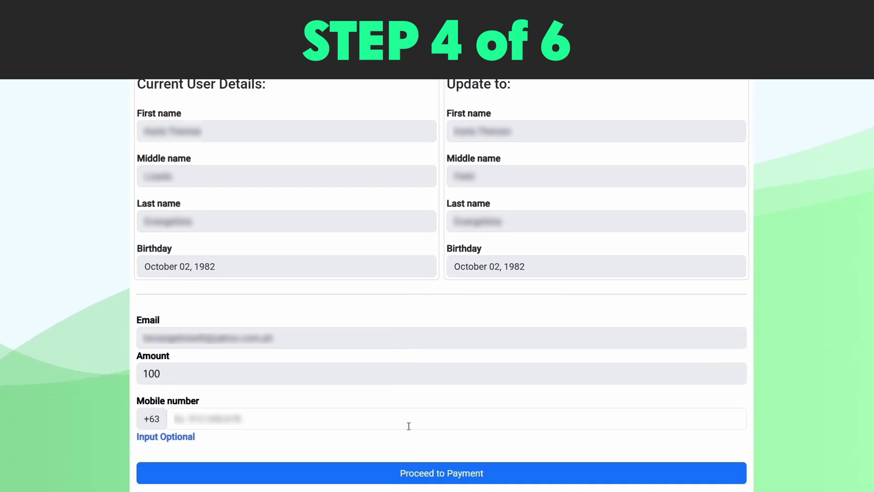
pyautogui.click(405, 472)
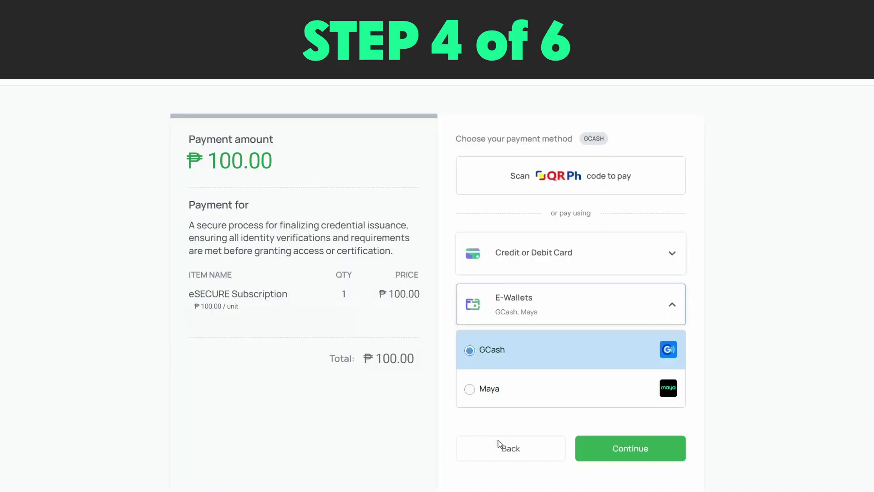
pyautogui.click(646, 450)
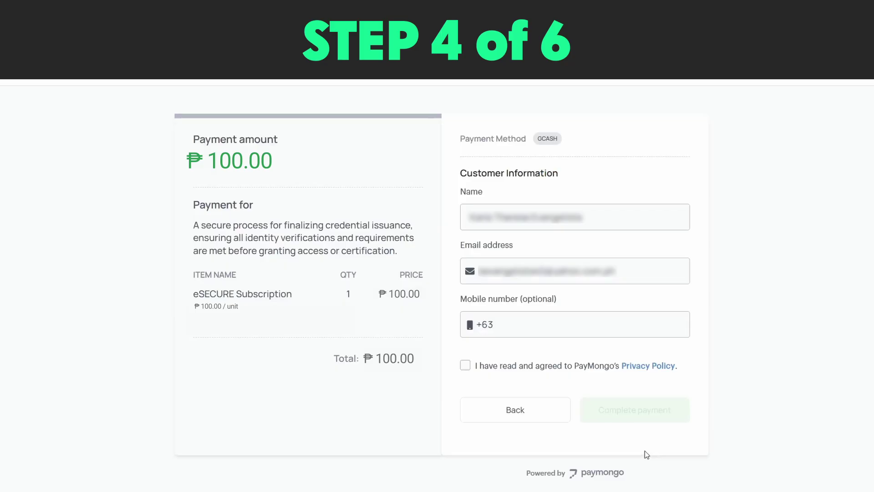
pyautogui.click(465, 365)
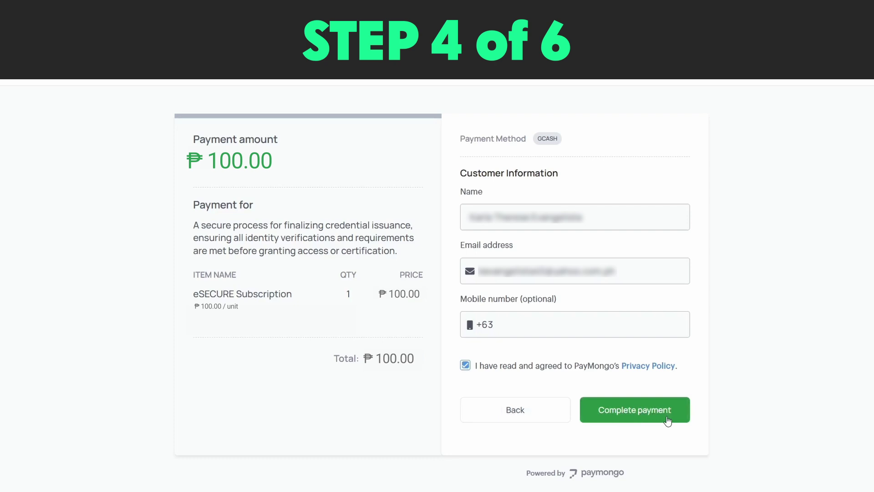
pyautogui.click(667, 416)
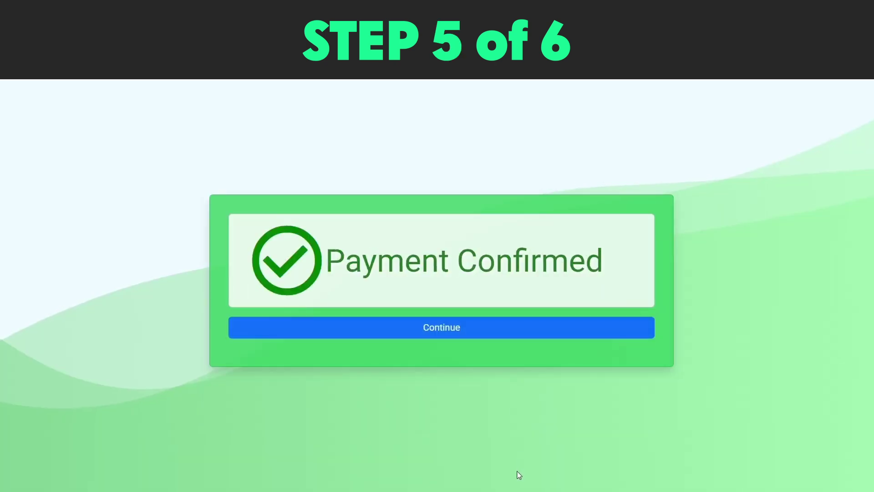
# Continue from Payment Confirmed to the Persona identity verification start screen.
pyautogui.click(504, 333)
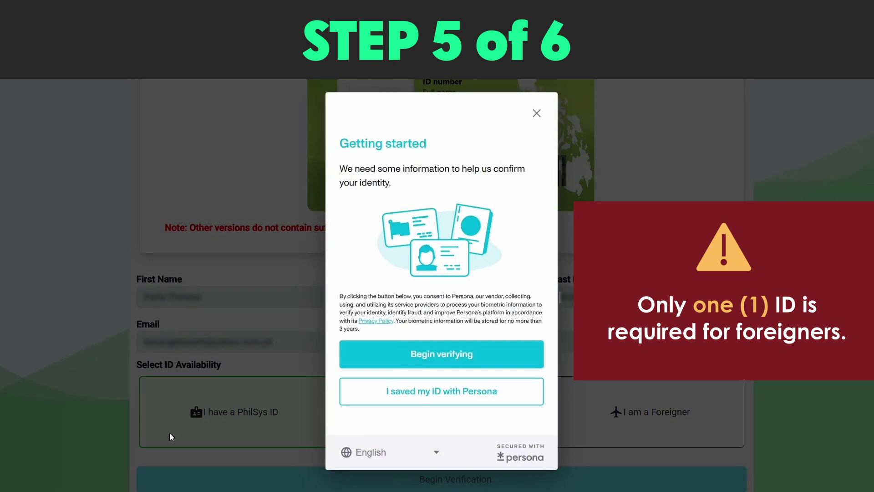
# Verify with a Philsys ID, allowing the camera and submitting a photo of the ID's front.
pyautogui.click(430, 358)
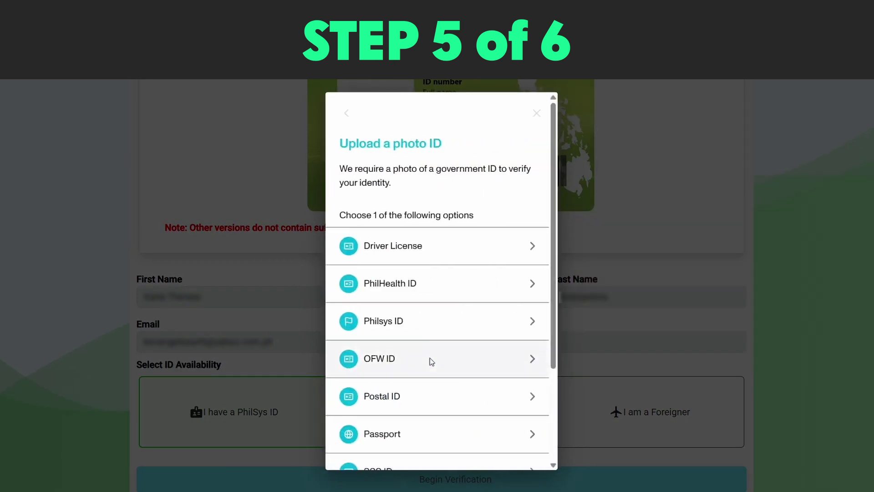
pyautogui.click(429, 322)
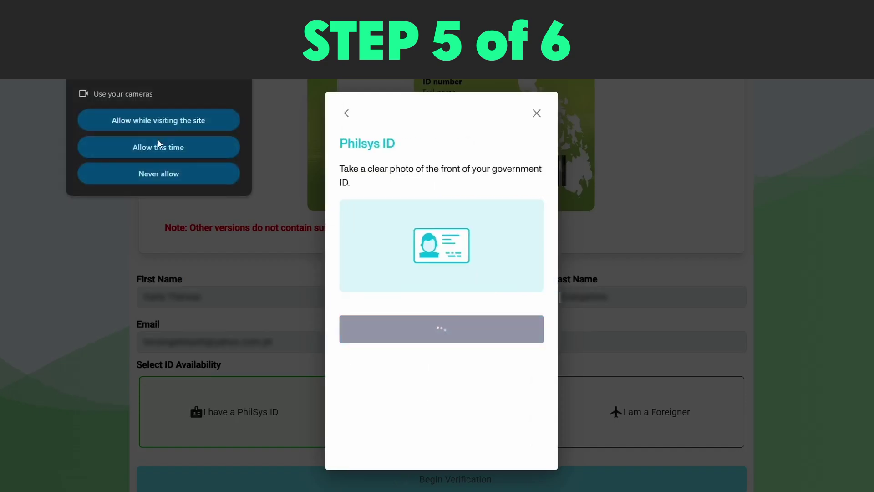
pyautogui.click(159, 149)
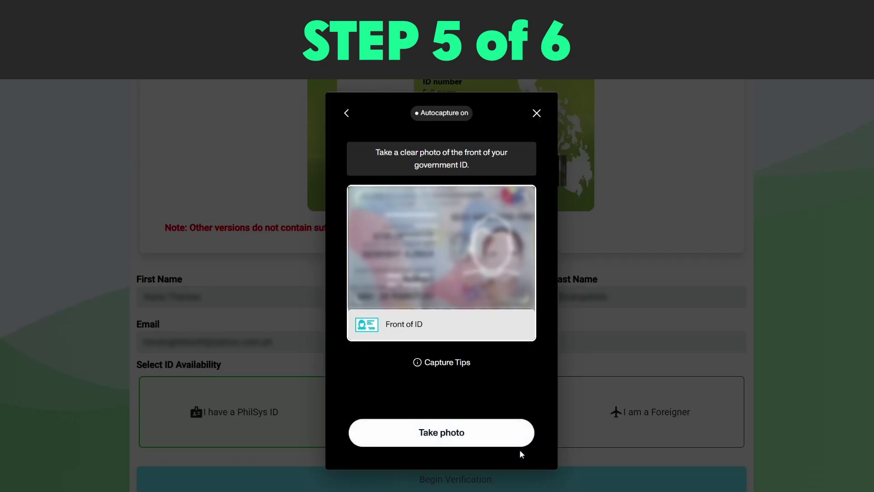
pyautogui.click(512, 439)
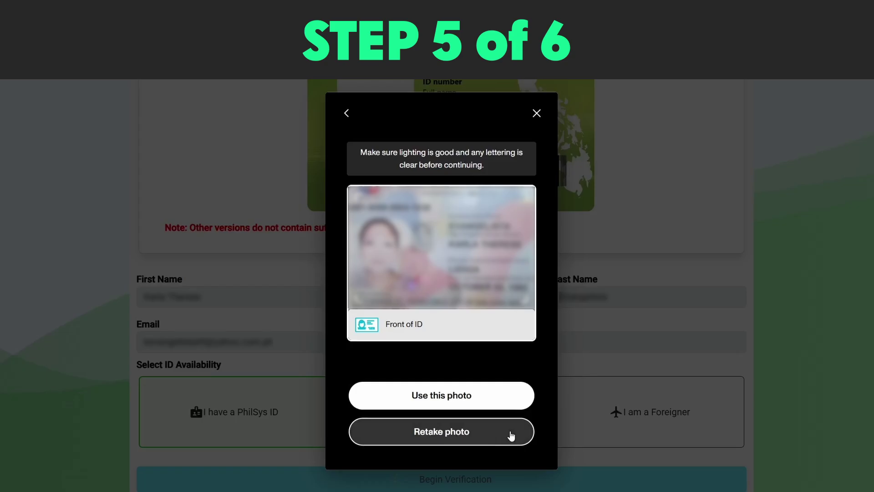
pyautogui.click(497, 395)
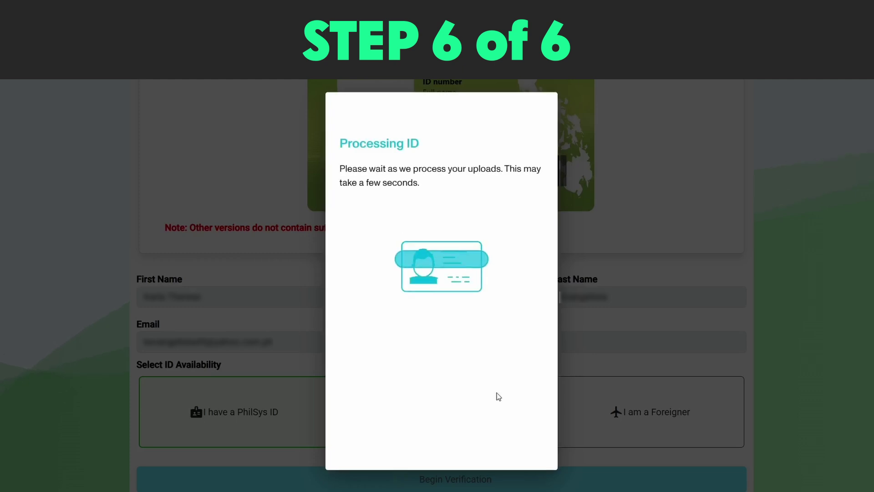
# Finish Persona verification without saving the identity, reaching Verification Completed.
pyautogui.click(440, 342)
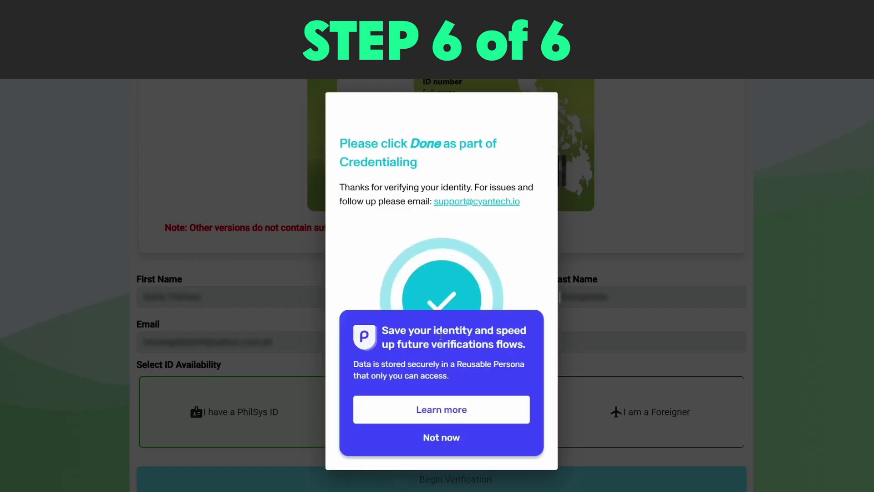
pyautogui.click(452, 438)
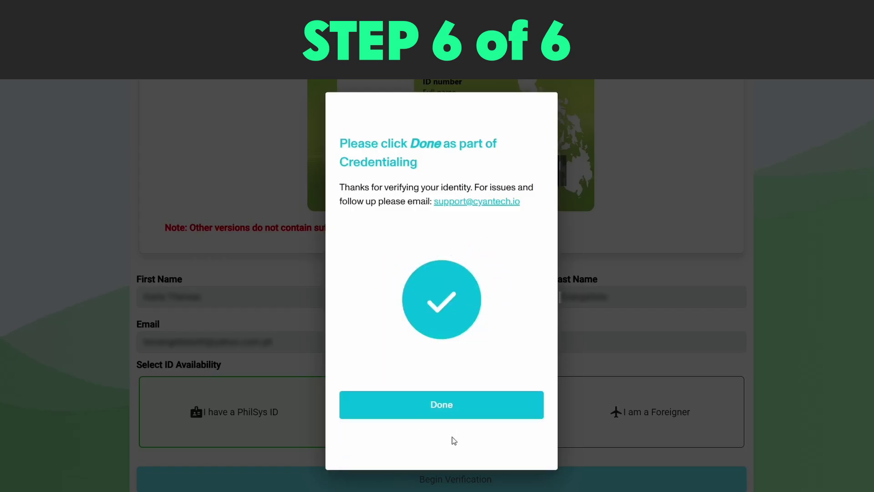
pyautogui.click(462, 404)
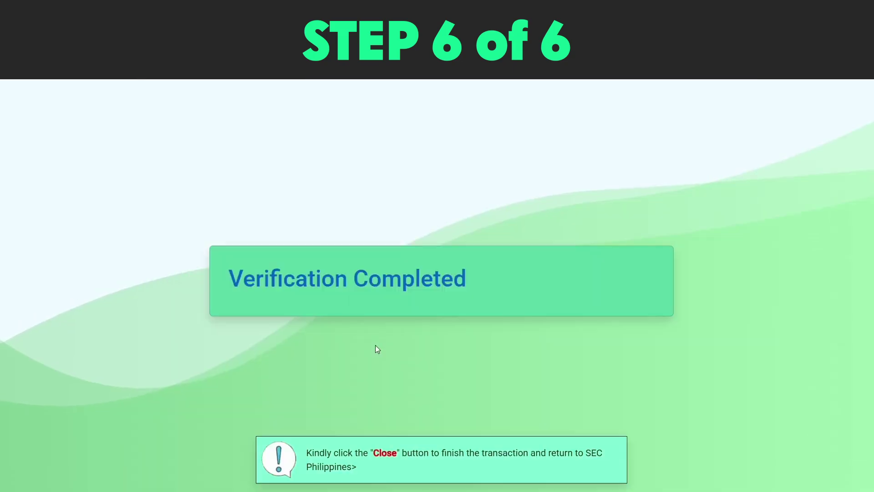